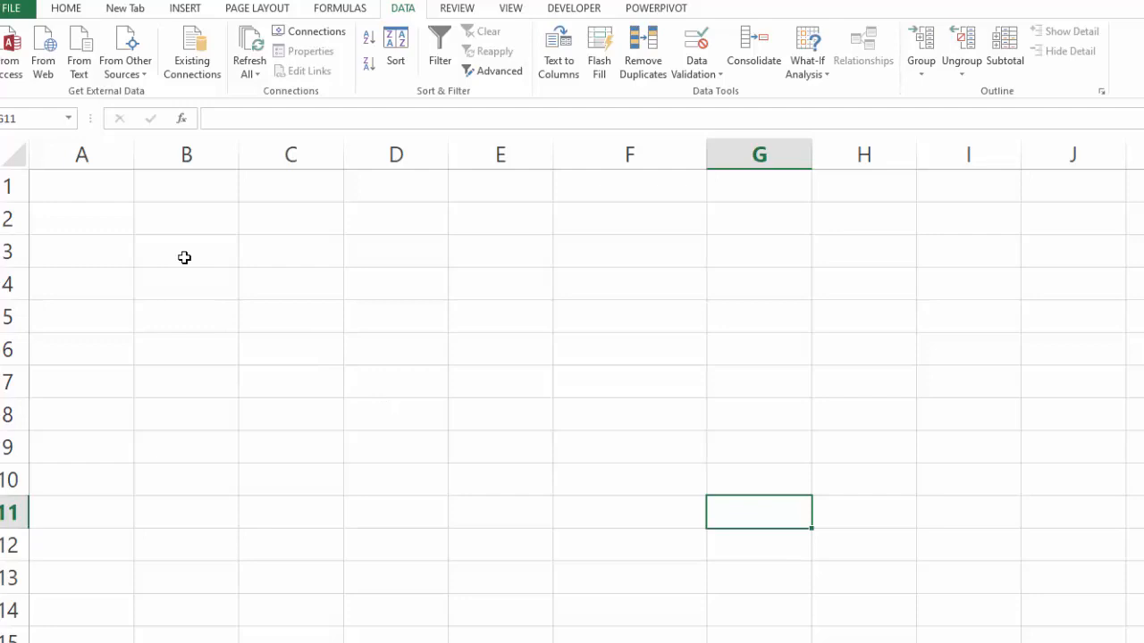
Open the data validation options for cell B3 and extend the cell's input message down column B.
{"action": "left_click", "coordinate": [184, 254]}
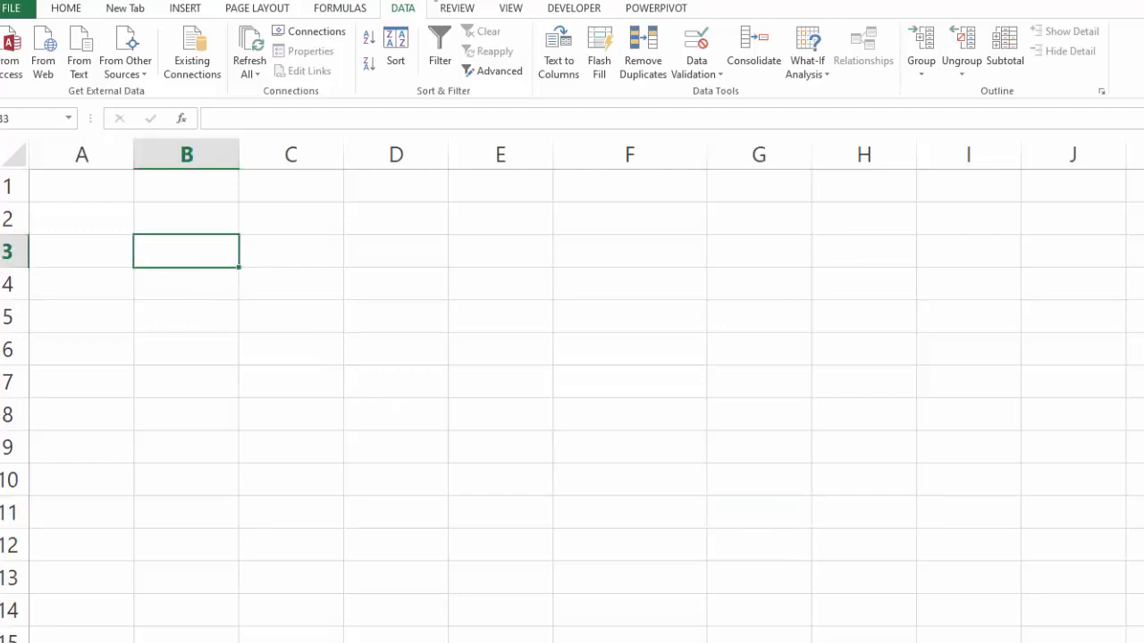
{"action": "left_click", "coordinate": [702, 80]}
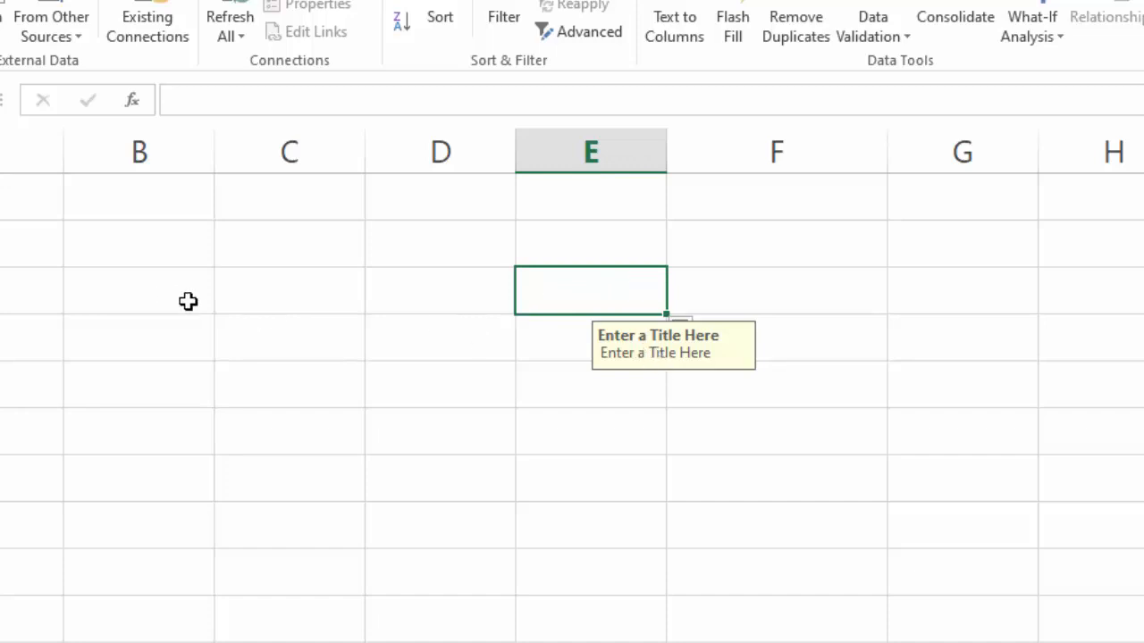
{"action": "left_click", "coordinate": [156, 290]}
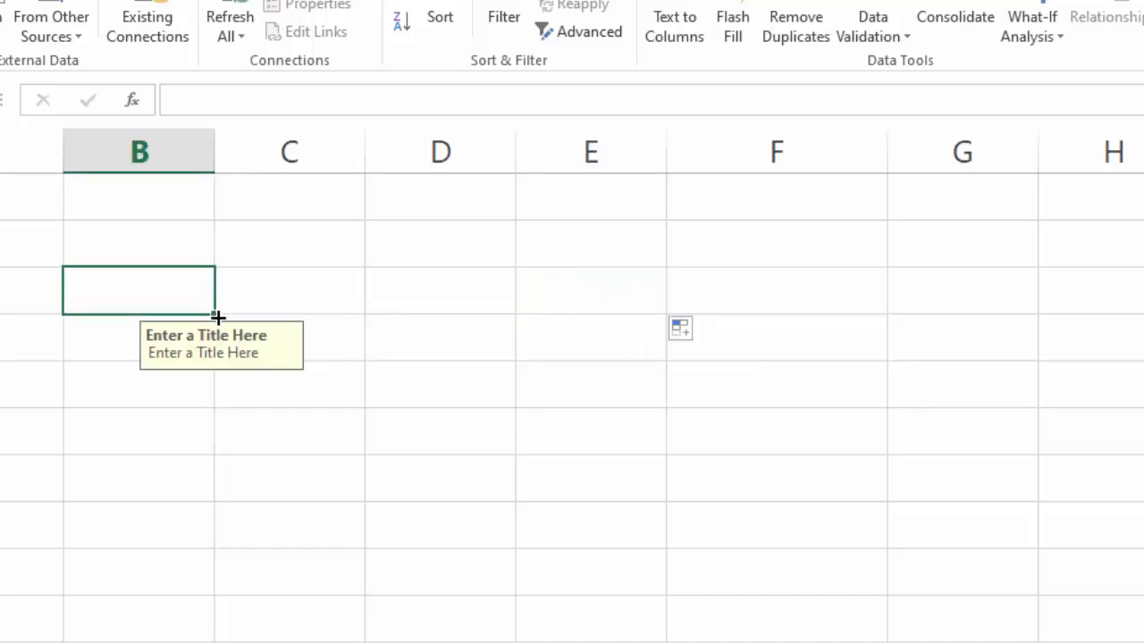
{"action": "left_click_drag", "start_coordinate": [217, 317], "coordinate": [215, 640]}
{"action": "left_click", "coordinate": [170, 574]}
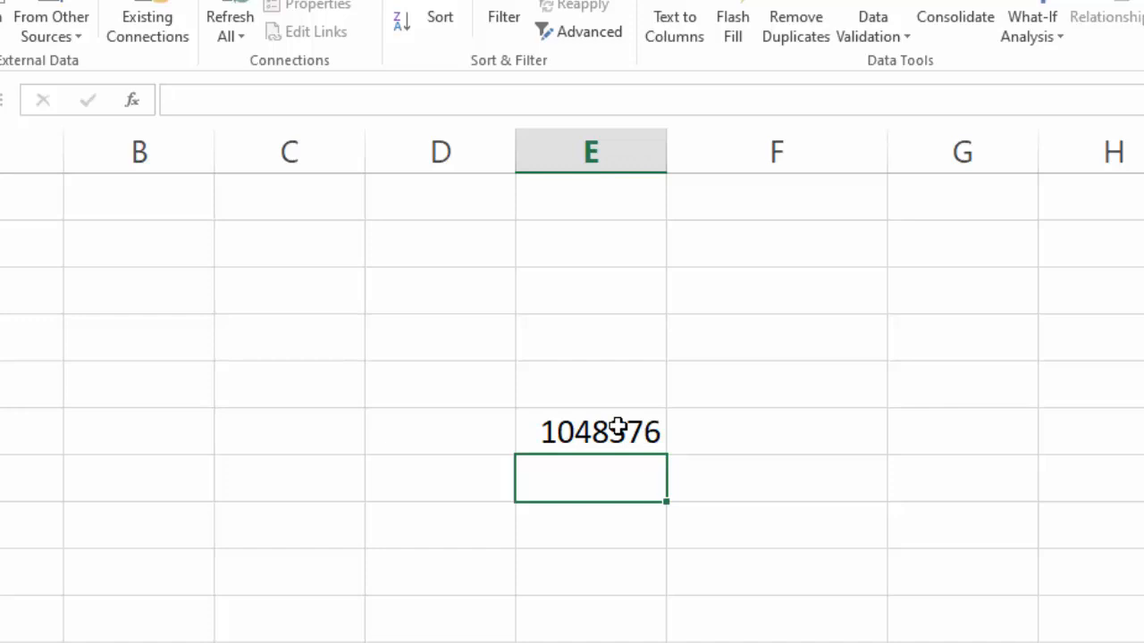
Enter a COLUMNS formula in cell E4 to count the worksheet's columns.
{"action": "left_click", "coordinate": [616, 429]}
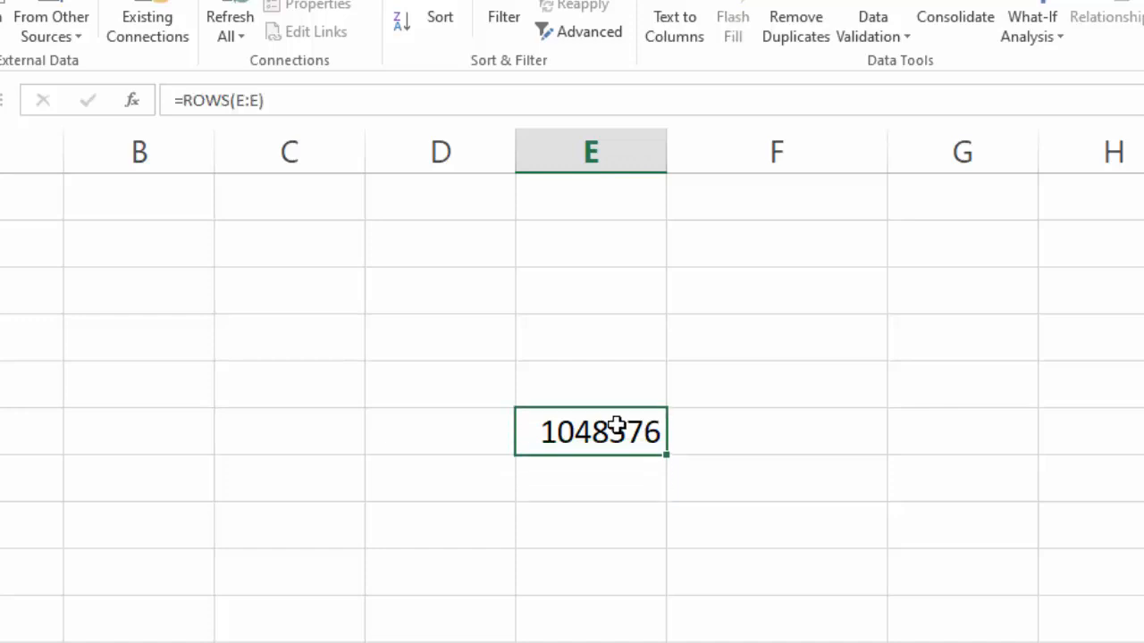
{"action": "left_click", "coordinate": [610, 334]}
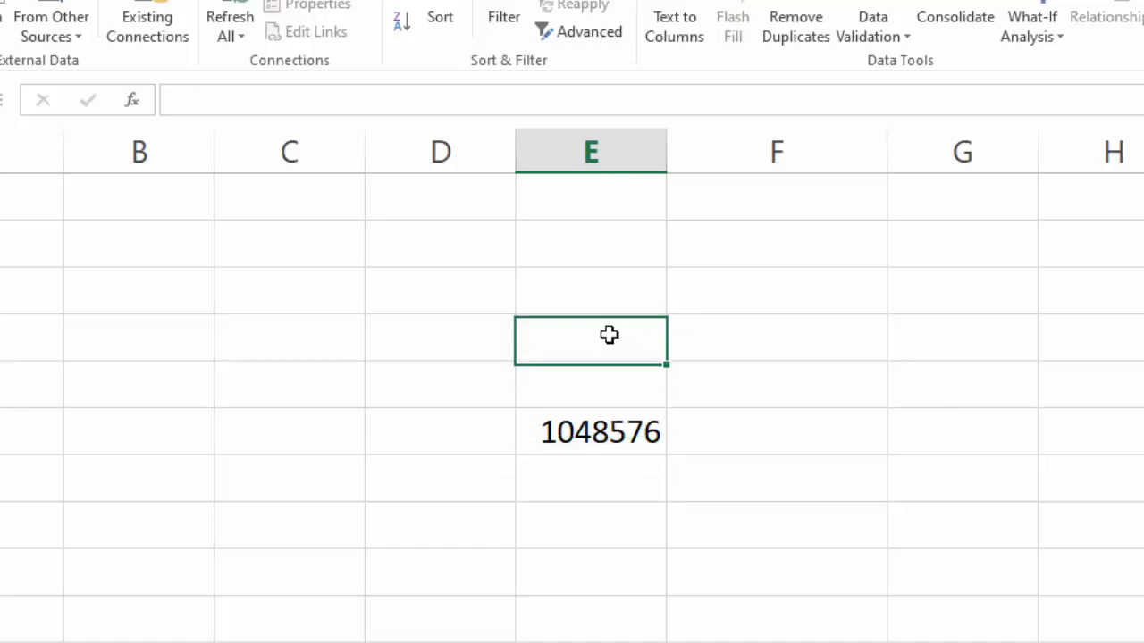
{"action": "double_click", "coordinate": [609, 334]}
{"action": "type", "text": "=colu"}
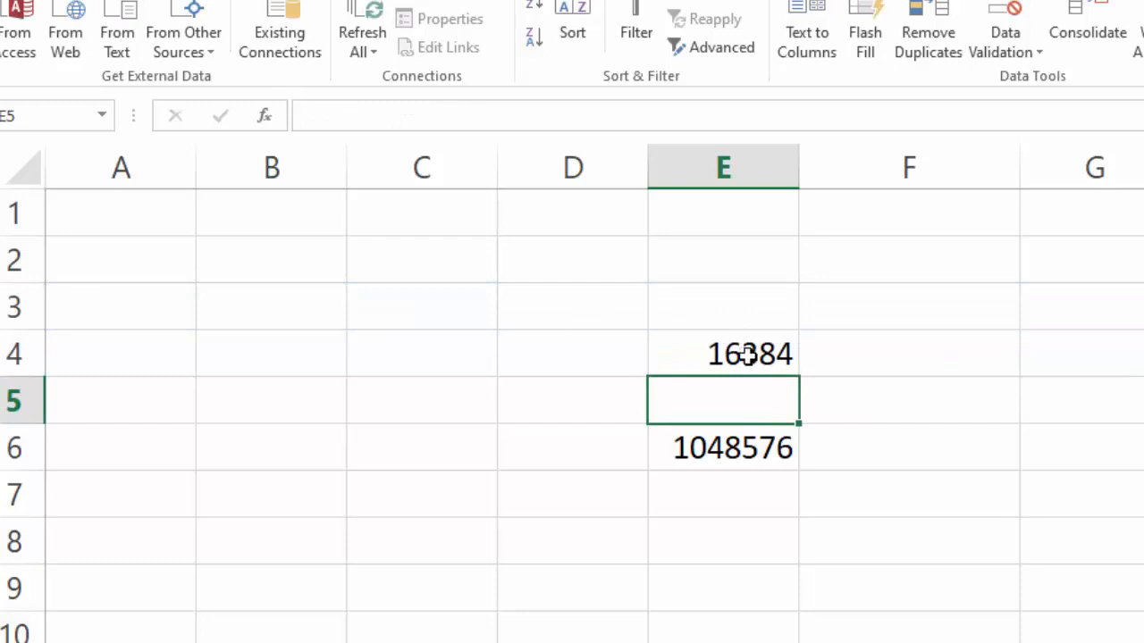
Multiply the column count by the row count in cell E7 with the formula =E4*E6.
{"action": "left_click", "coordinate": [927, 504]}
{"action": "left_click", "coordinate": [769, 510]}
{"action": "type", "text": "="}
{"action": "left_click", "coordinate": [763, 354]}
{"action": "type", "text": "*"}
{"action": "left_click", "coordinate": [745, 445]}
{"action": "key", "text": "Return"}
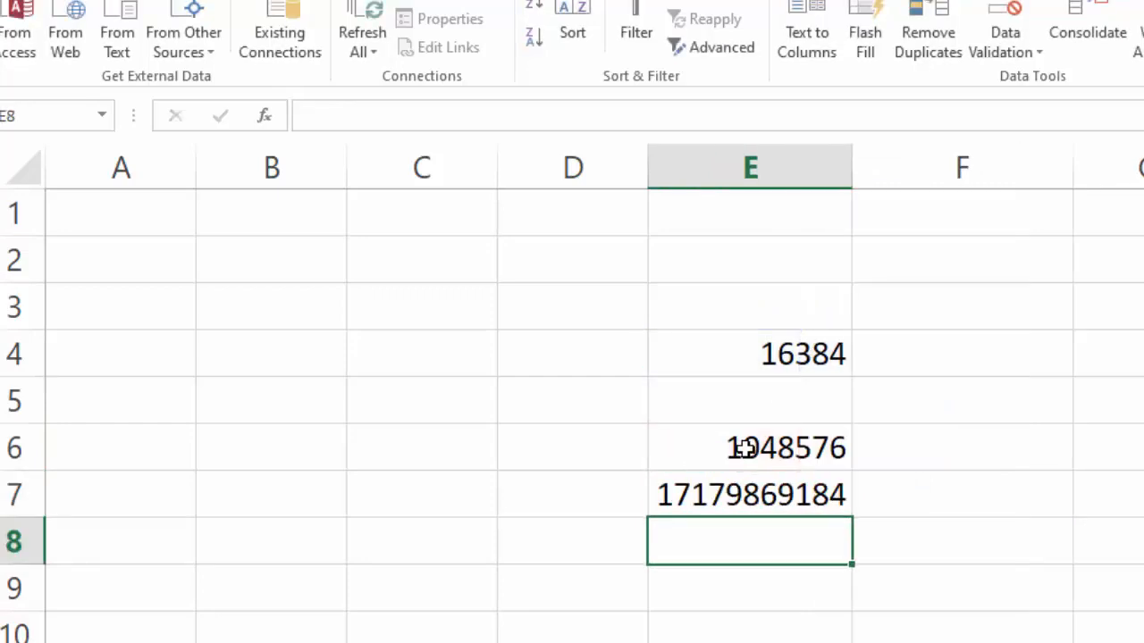
{"action": "left_click", "coordinate": [747, 497]}
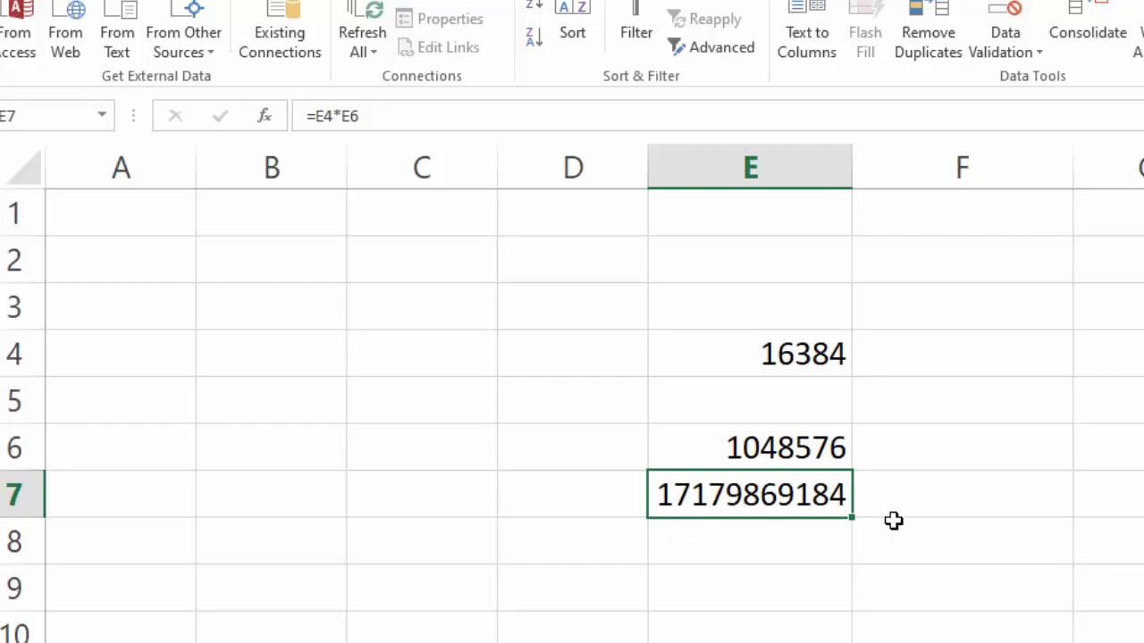
{"action": "left_click", "coordinate": [1108, 628]}
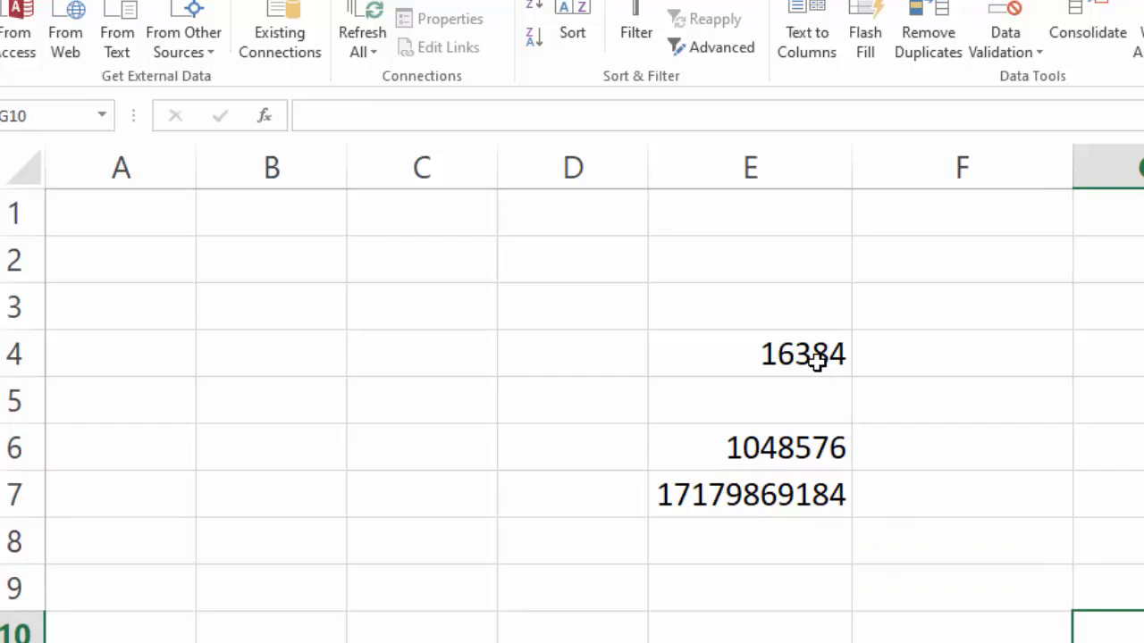
{"action": "left_click", "coordinate": [682, 495]}
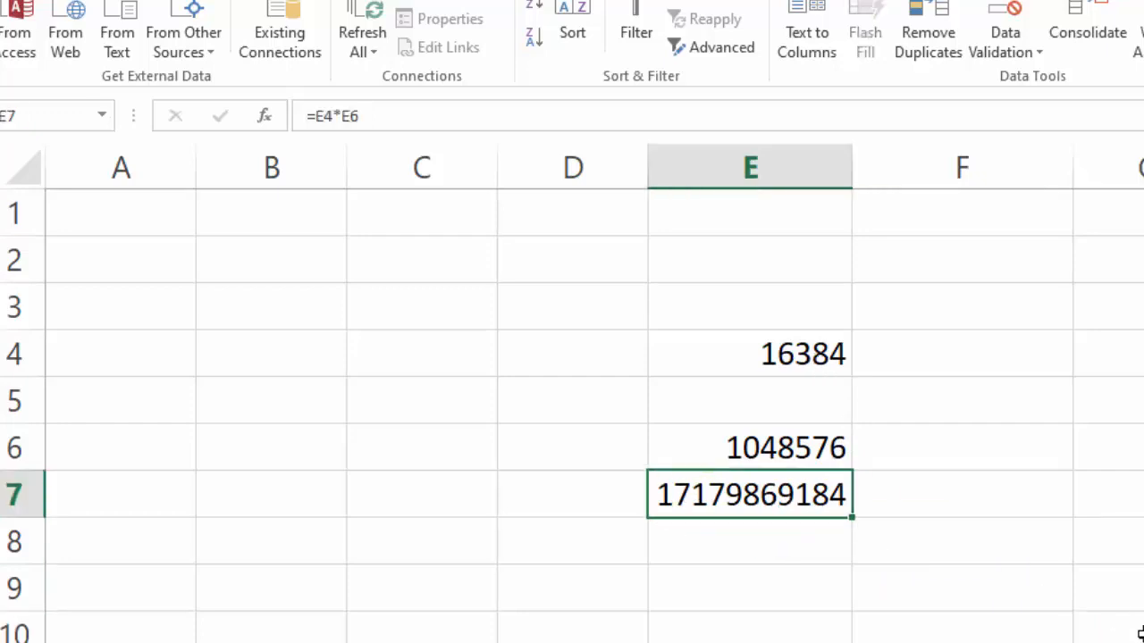
{"action": "left_click", "coordinate": [975, 552]}
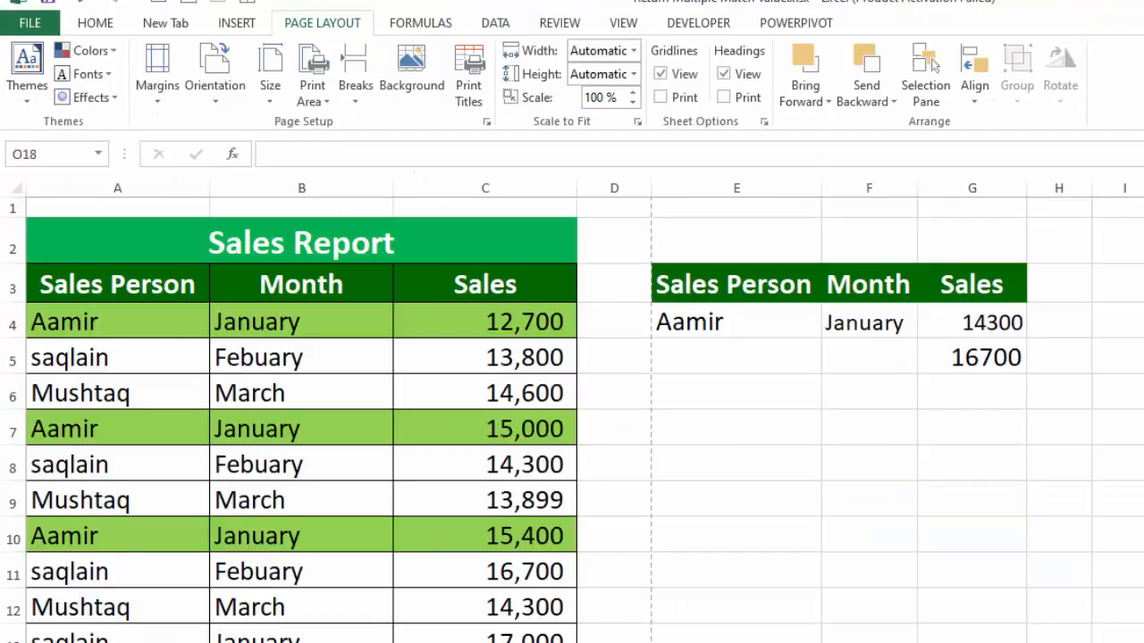
Set the Sales Report sheet's page orientation to Landscape.
{"action": "left_click_drag", "start_coordinate": [509, 328], "coordinate": [924, 306]}
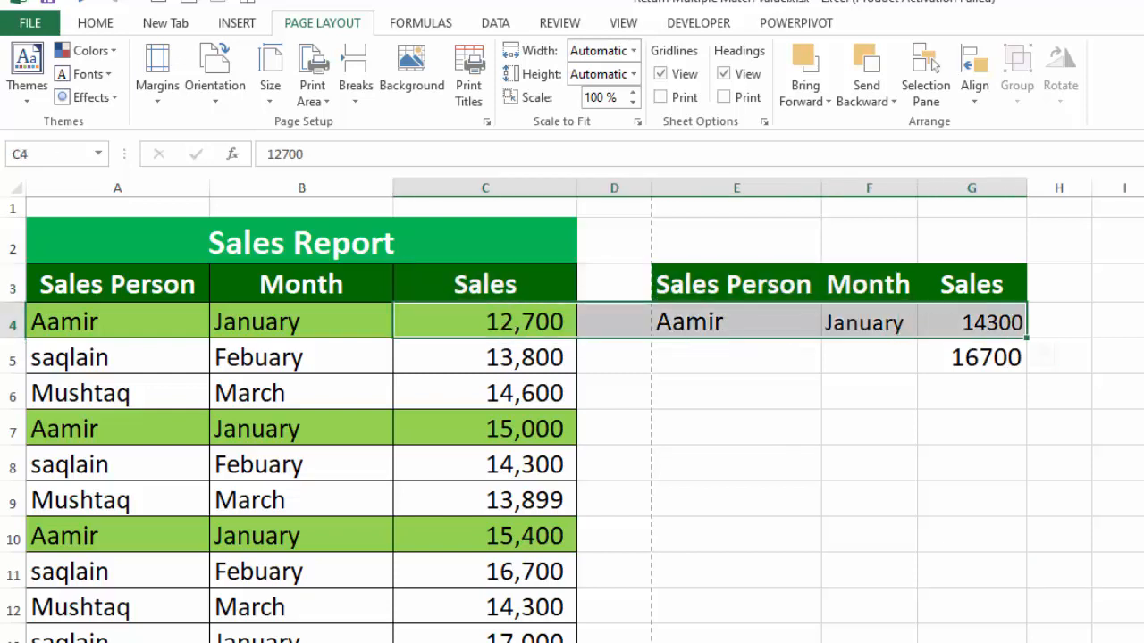
{"action": "left_click", "coordinate": [1143, 465]}
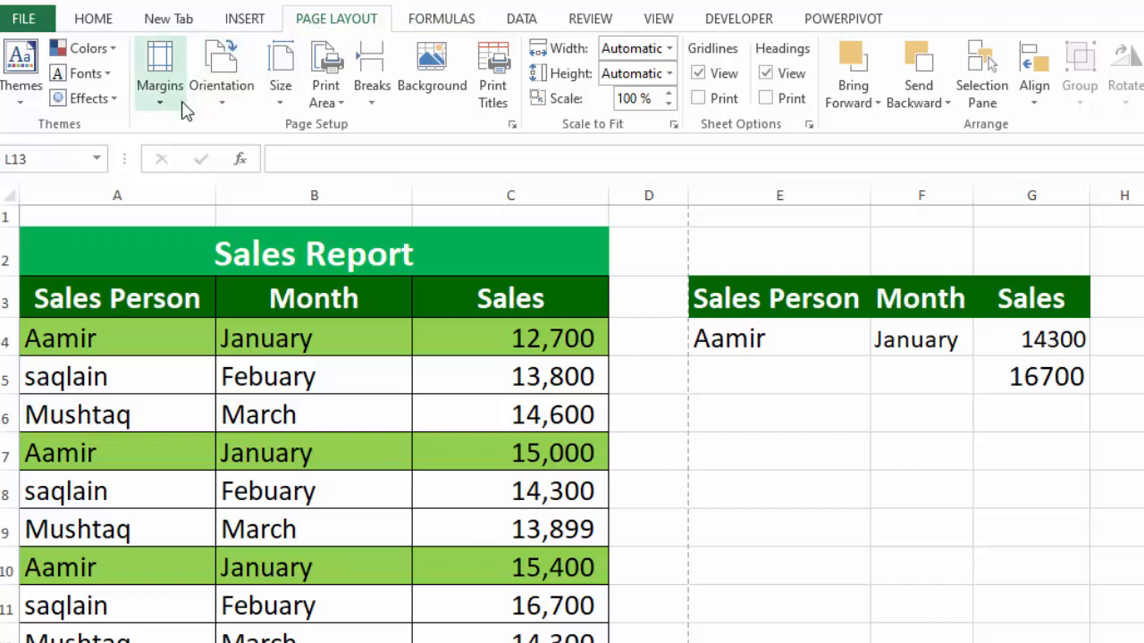
{"action": "left_click", "coordinate": [207, 107]}
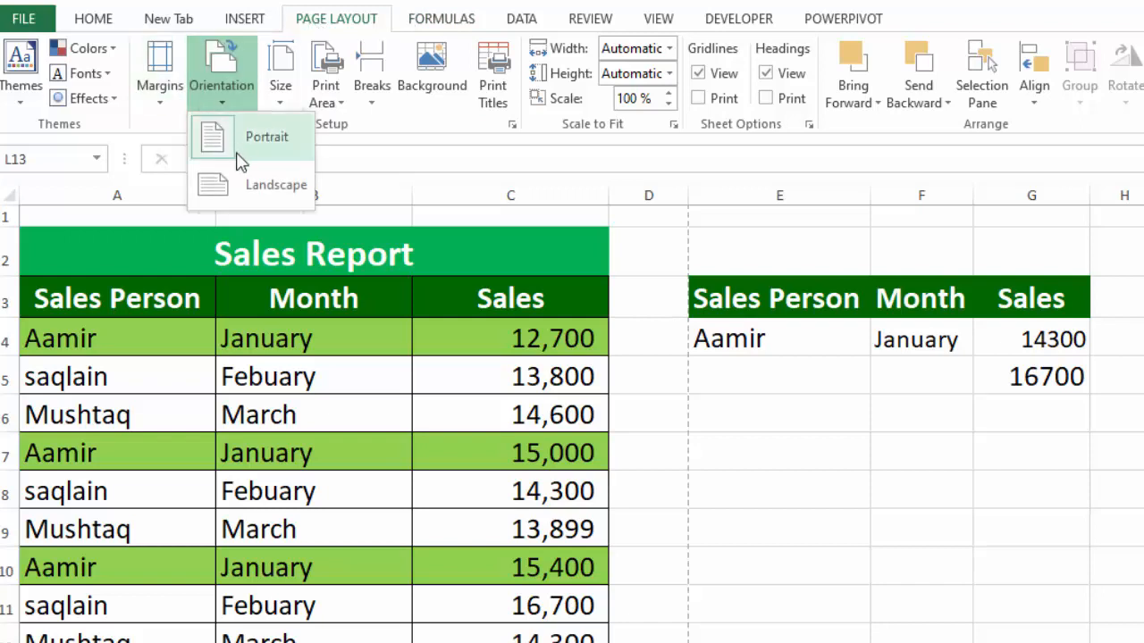
{"action": "left_click", "coordinate": [241, 184]}
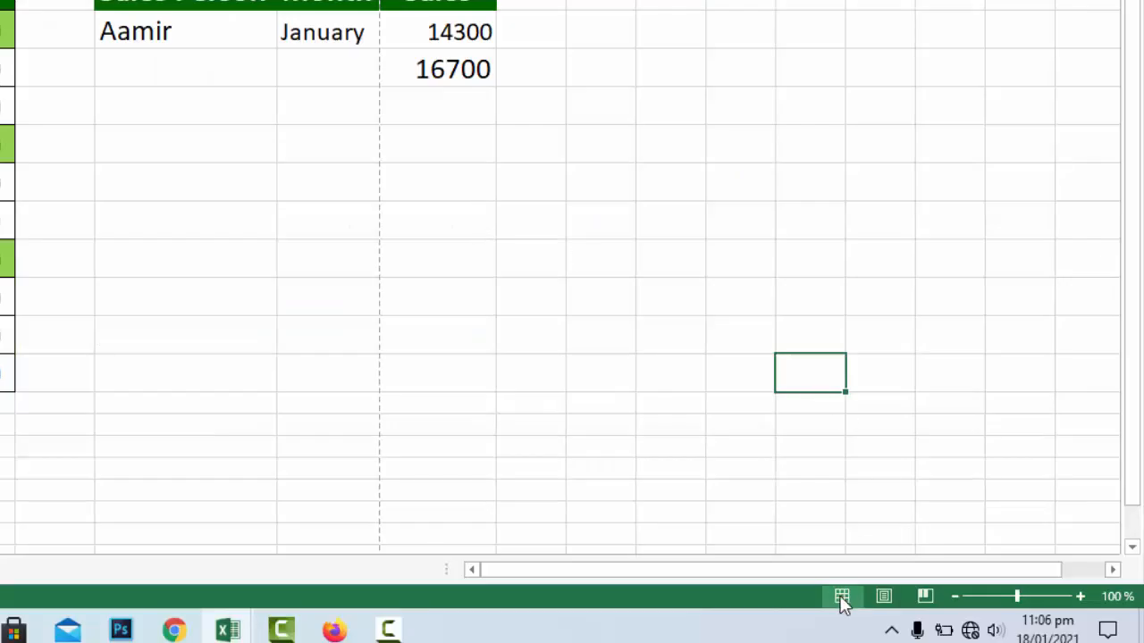
Show the page break preview and move the vertical page break to the outer edge of column G so everything fits on one page.
{"action": "left_click", "coordinate": [923, 596]}
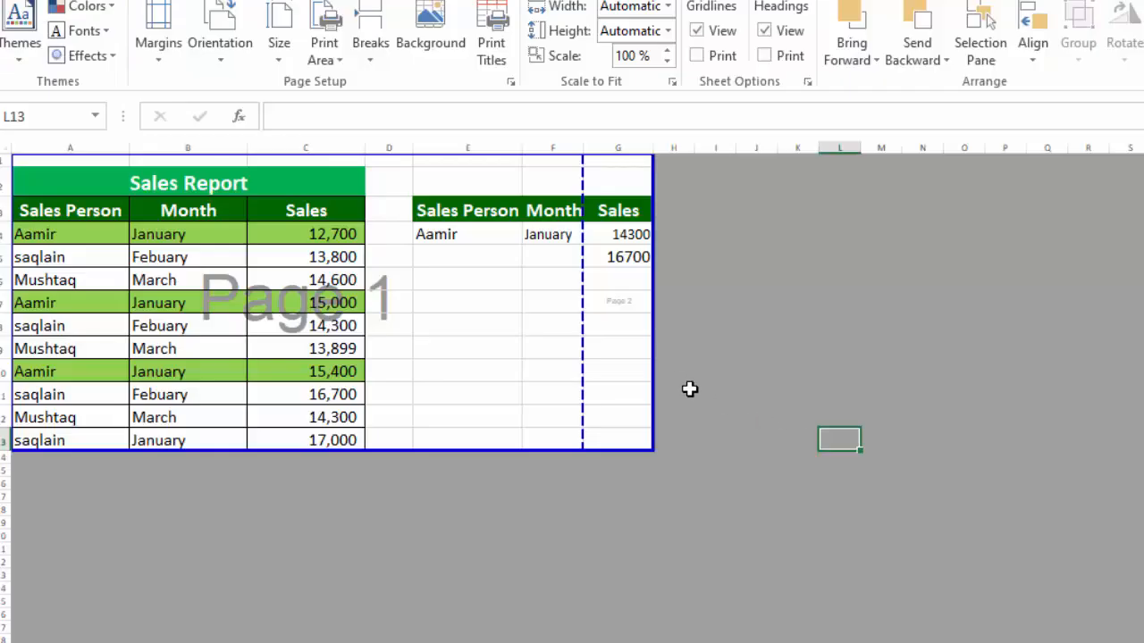
{"action": "left_click_drag", "start_coordinate": [588, 354], "coordinate": [655, 397]}
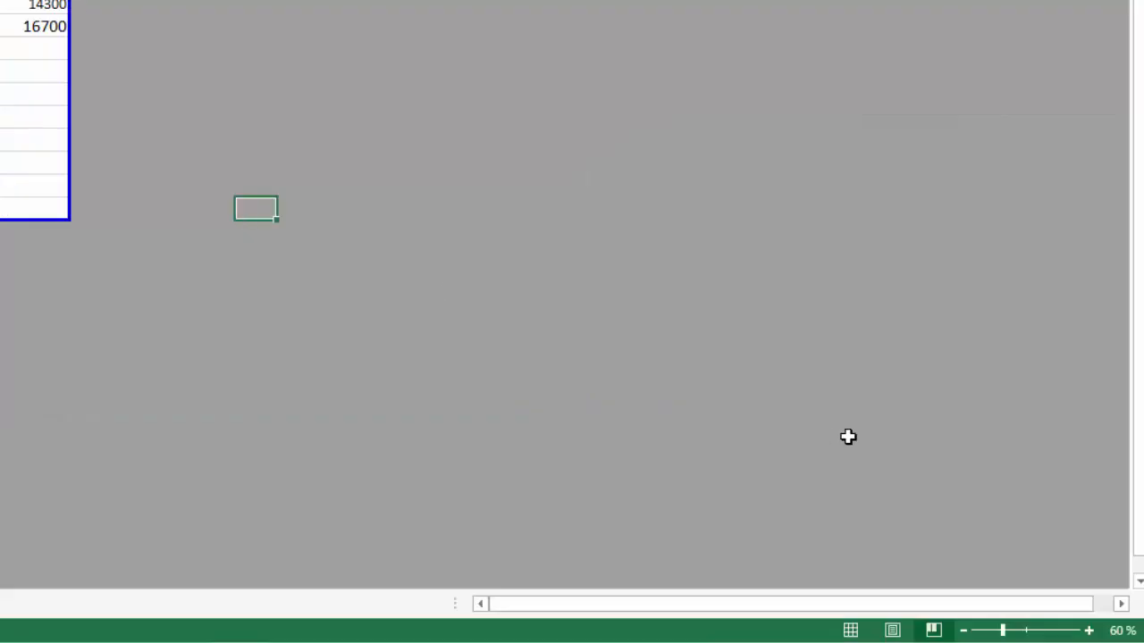
{"action": "left_click", "coordinate": [30, 47]}
{"action": "left_click", "coordinate": [43, 302]}
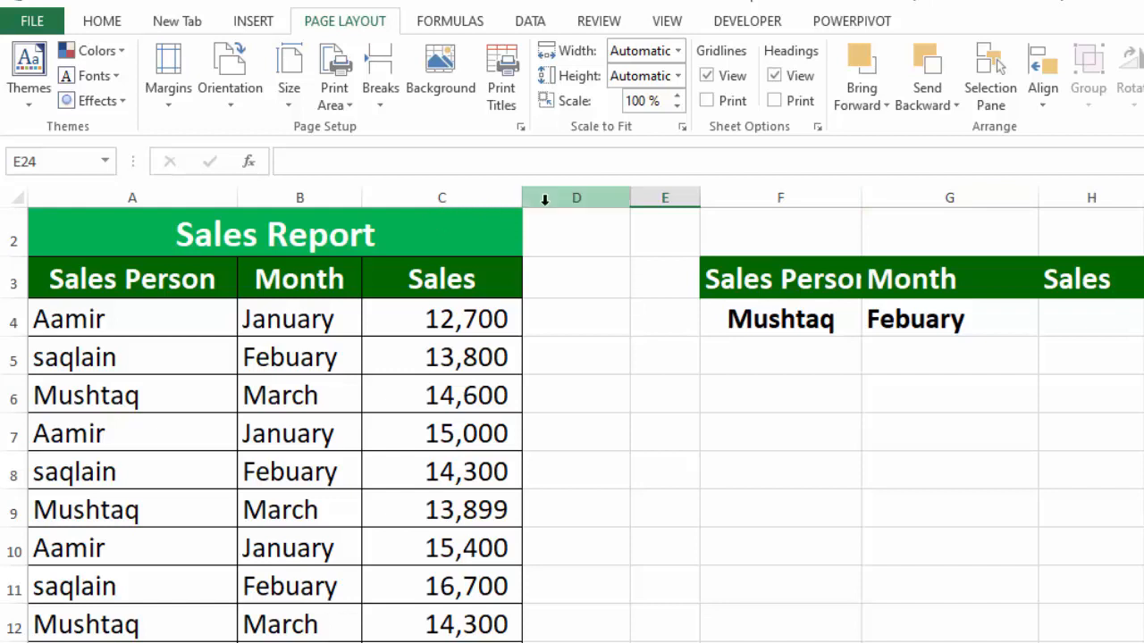
Select the whole sheet and resize all columns to one uniform width and all rows to one uniform height.
{"action": "left_click", "coordinate": [669, 402]}
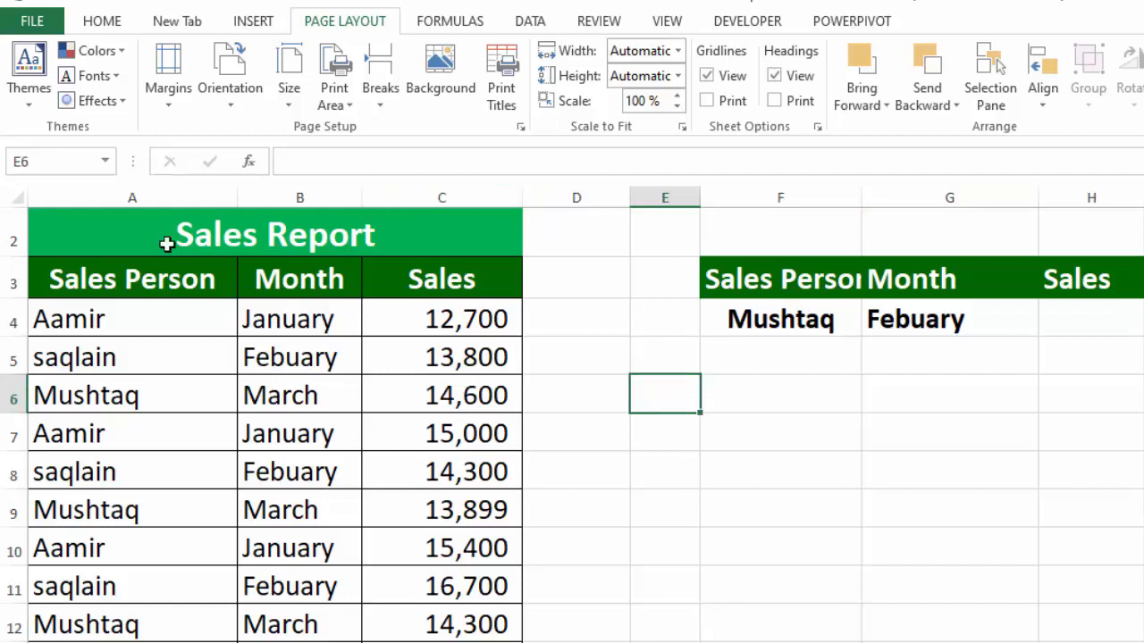
{"action": "left_click", "coordinate": [15, 198]}
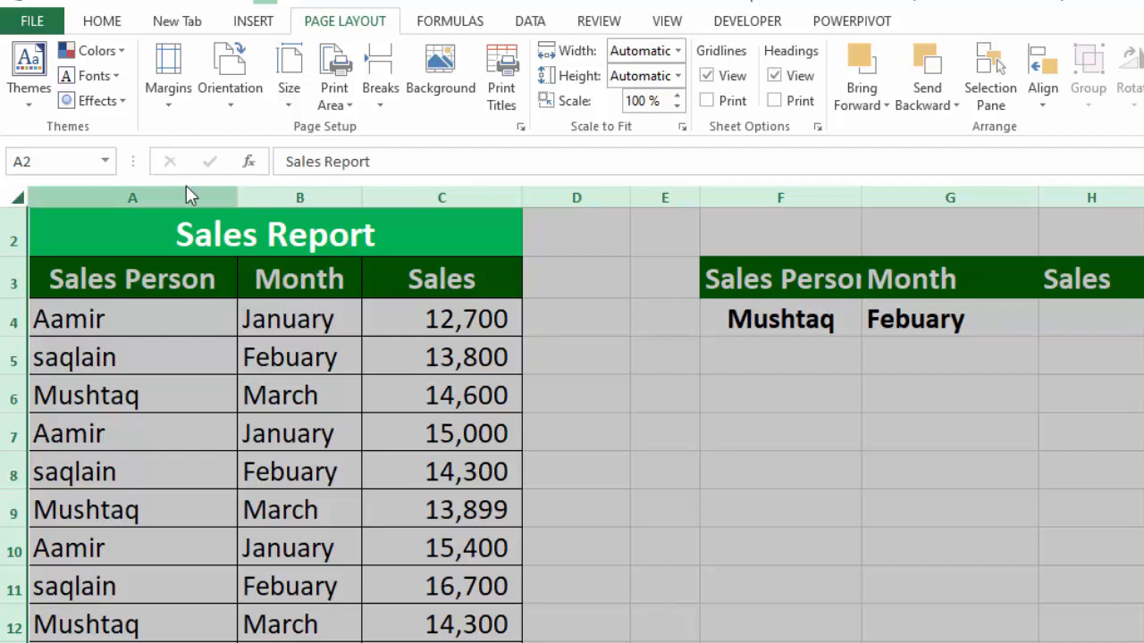
{"action": "left_click_drag", "start_coordinate": [362, 194], "coordinate": [409, 195]}
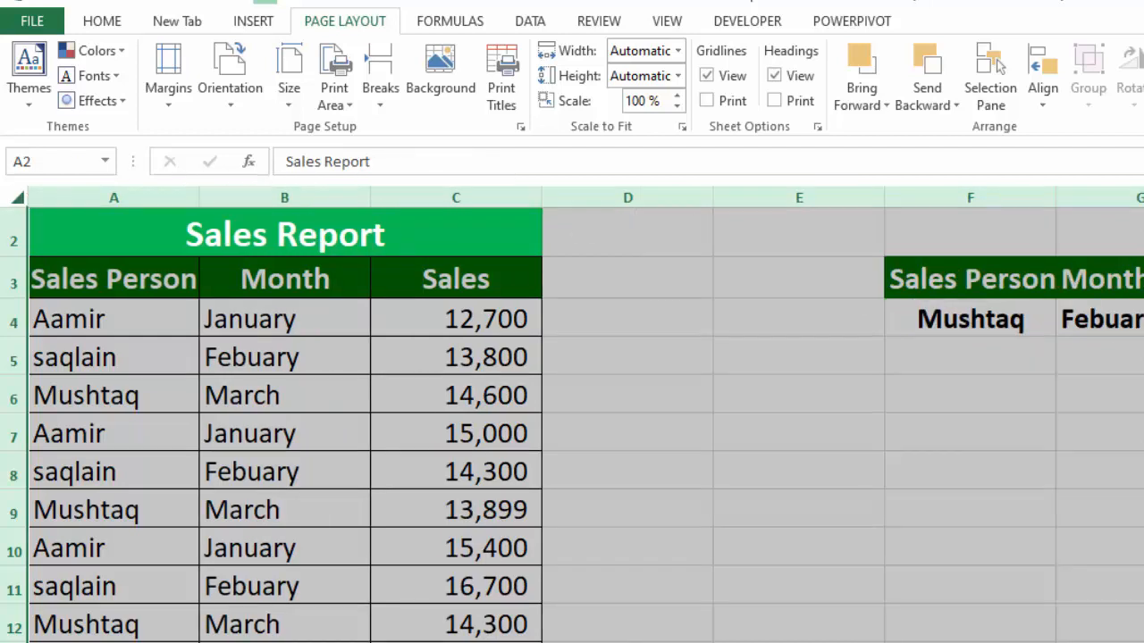
{"action": "mouse_move", "coordinate": [23, 375]}
{"action": "left_mouse_down"}
{"action": "mouse_move", "coordinate": [12, 417]}
{"action": "mouse_move", "coordinate": [18, 382]}
{"action": "mouse_move", "coordinate": [12, 390]}
{"action": "left_mouse_up"}
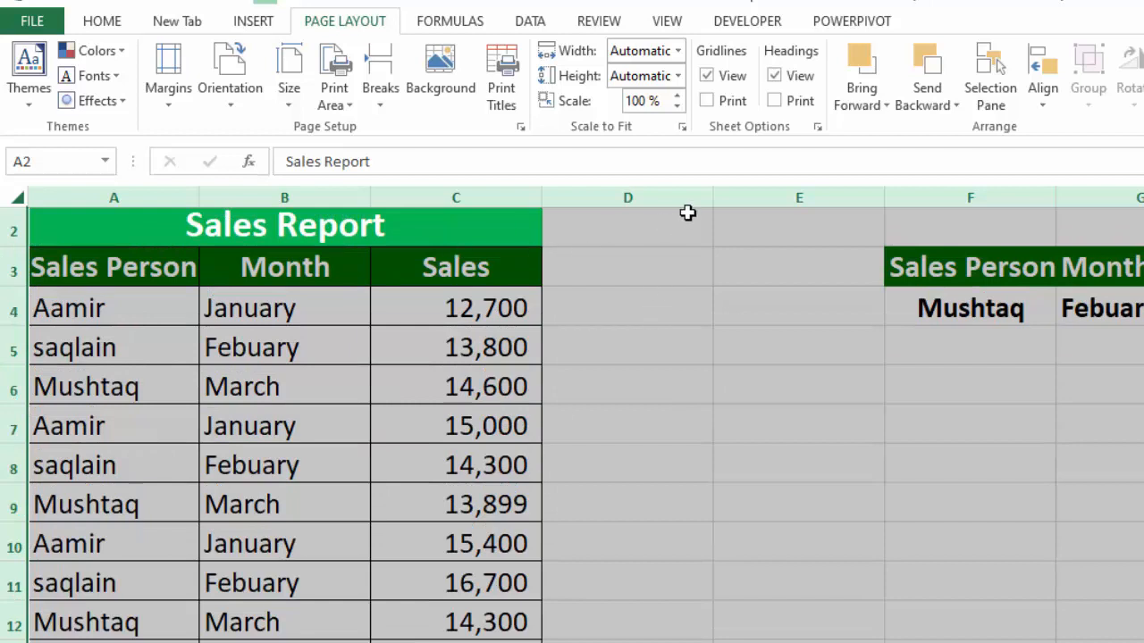
{"action": "left_click_drag", "start_coordinate": [710, 205], "coordinate": [689, 200]}
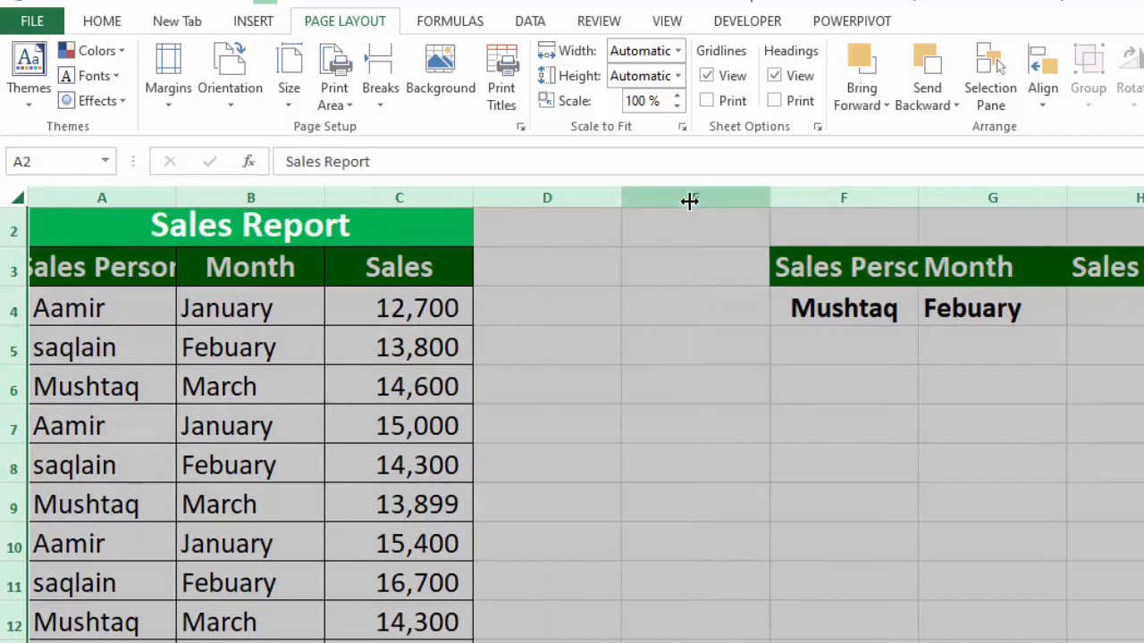
{"action": "left_click", "coordinate": [658, 444]}
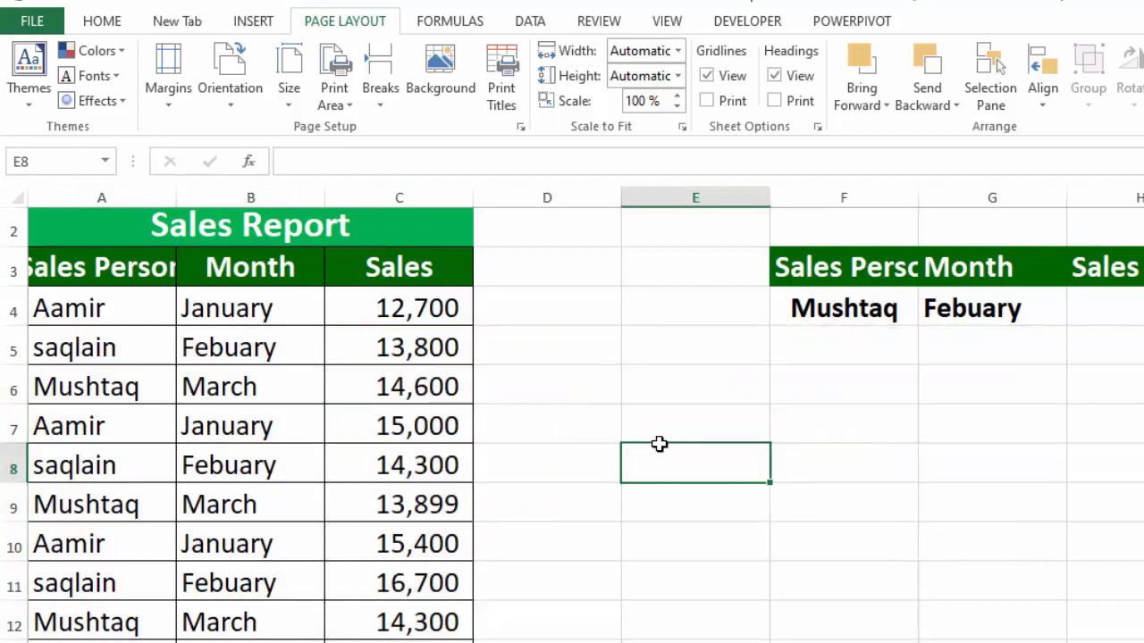
Look through the workbook's sheets Sheet1, Sheet2 and Sheet3, ending on Sheet3.
{"action": "left_click", "coordinate": [192, 605]}
{"action": "left_click", "coordinate": [768, 552]}
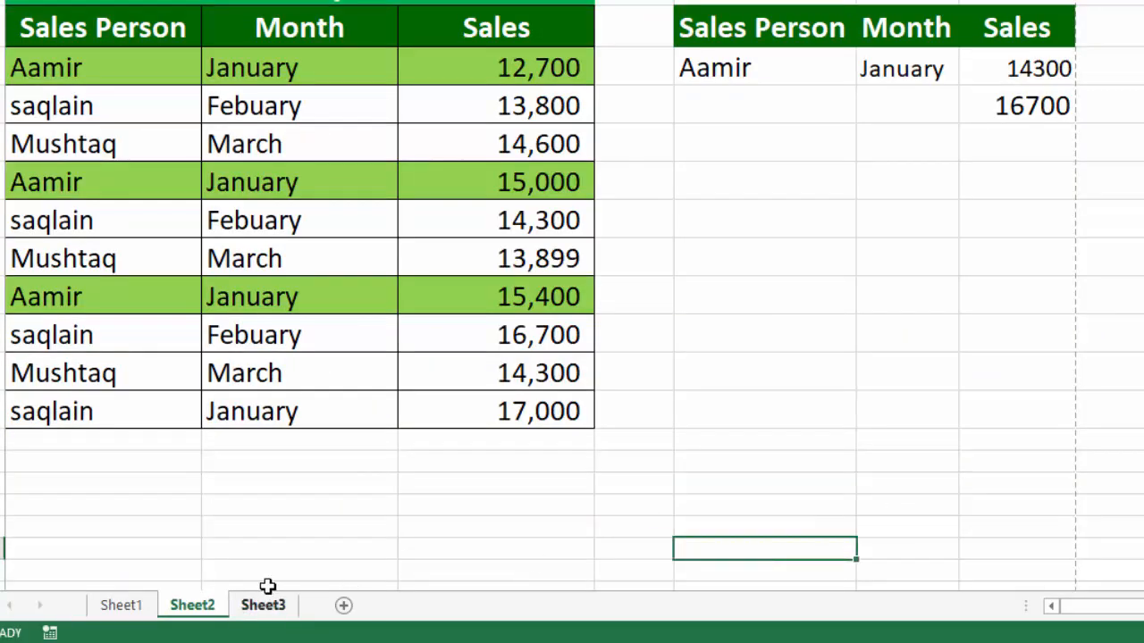
{"action": "left_click", "coordinate": [140, 613]}
{"action": "left_click", "coordinate": [199, 610]}
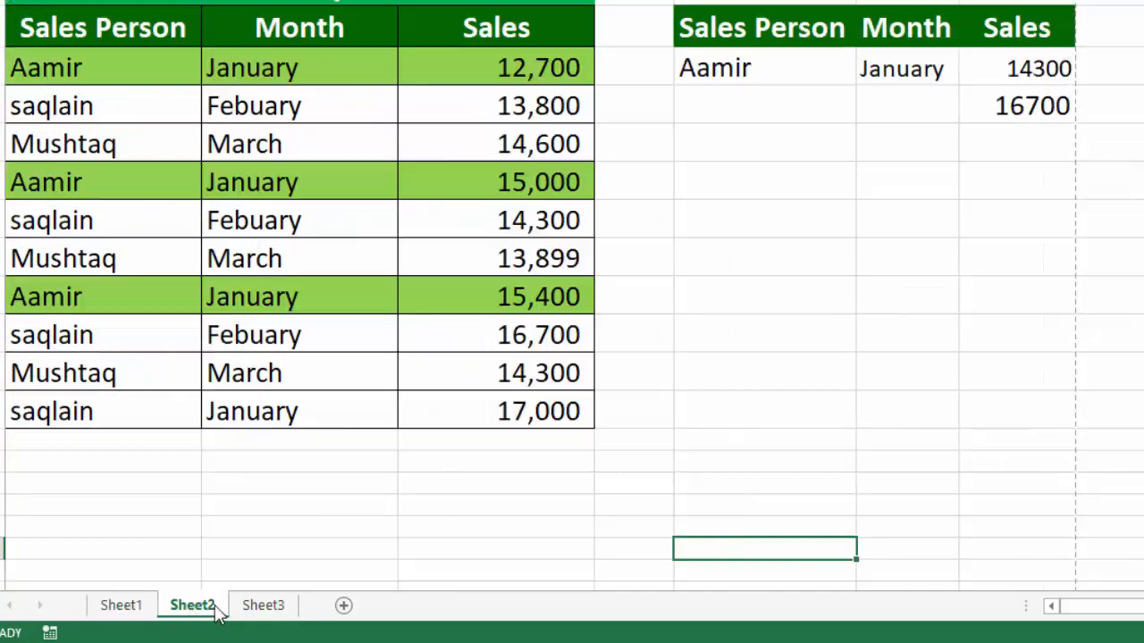
{"action": "left_click", "coordinate": [257, 612]}
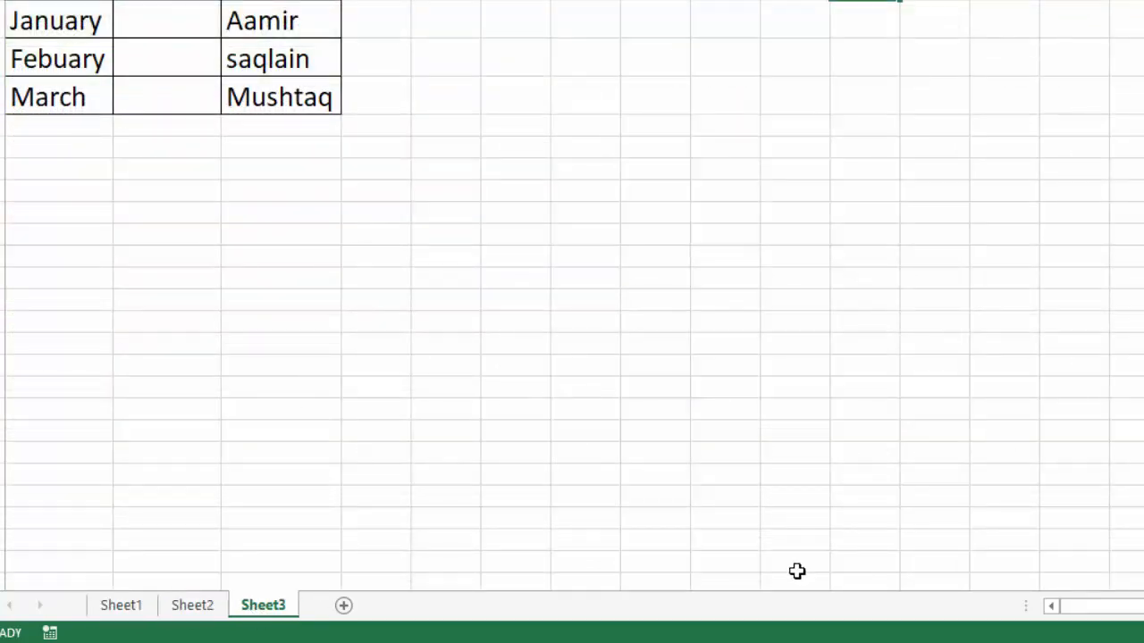
Hide Sheet1 and Sheet2 so that only Sheet3 is shown in the workbook.
{"action": "right_click", "coordinate": [120, 605]}
{"action": "left_click", "coordinate": [153, 537]}
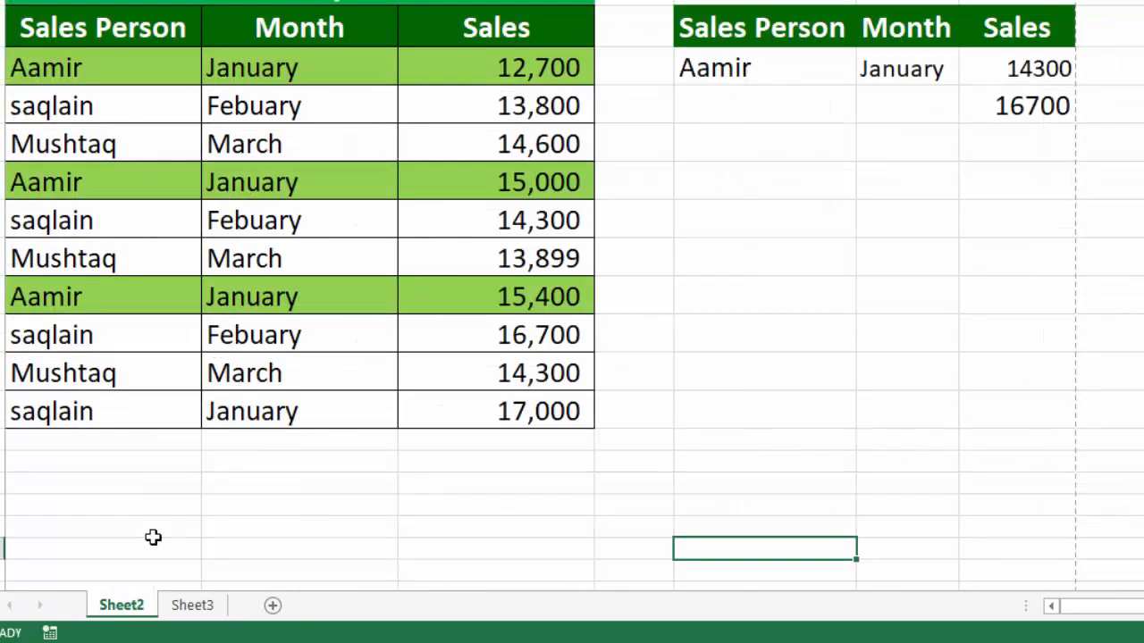
{"action": "right_click", "coordinate": [128, 608]}
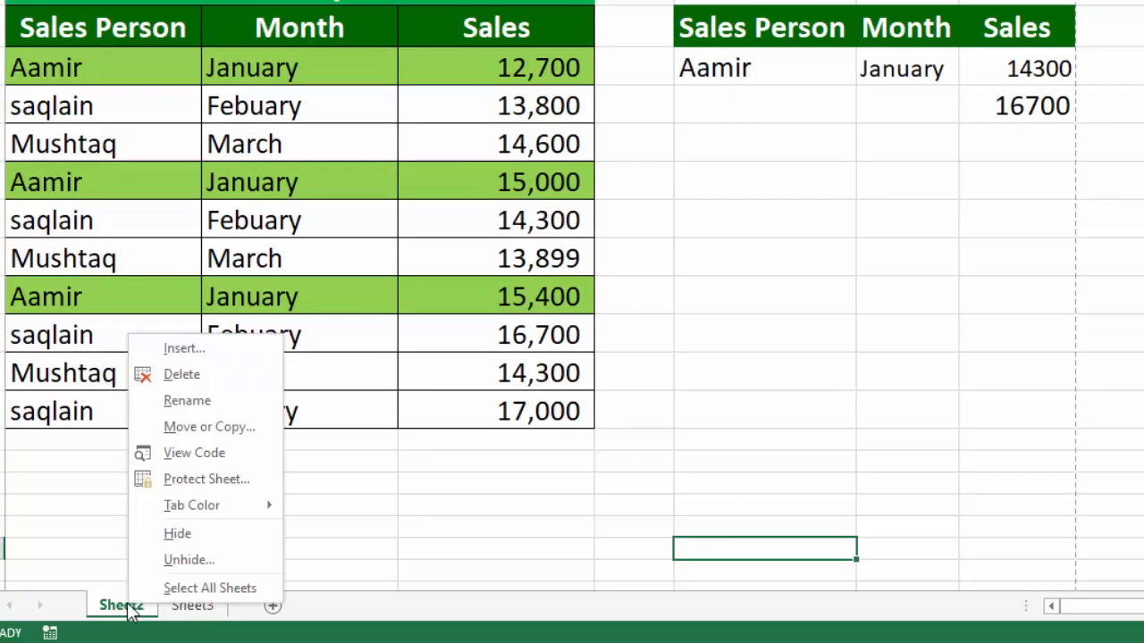
{"action": "left_click", "coordinate": [134, 539]}
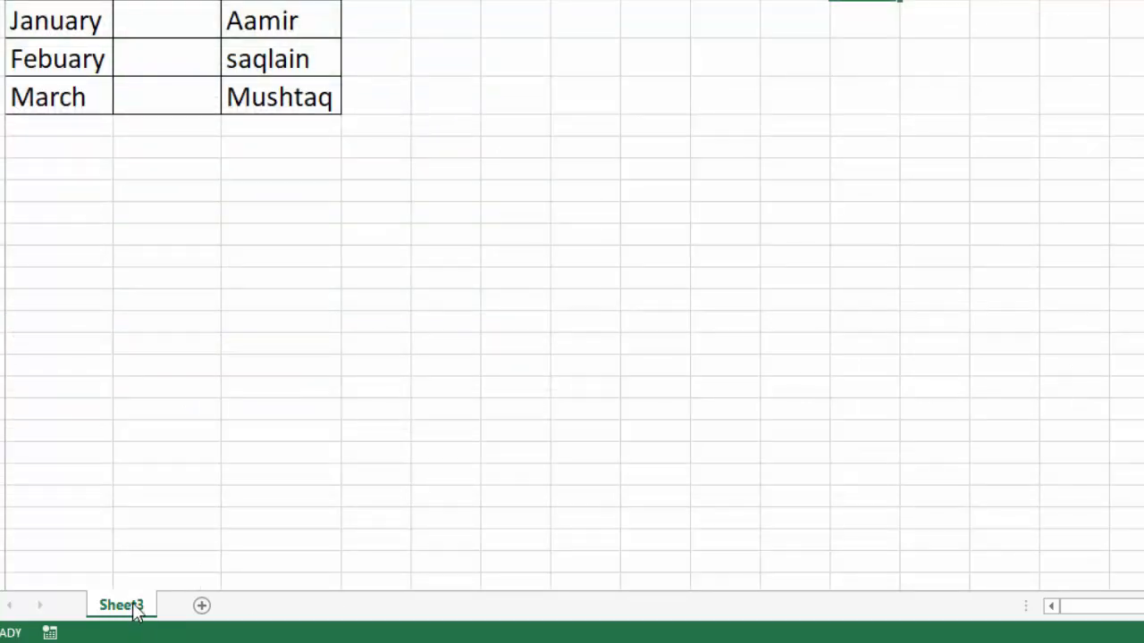
{"action": "key", "text": "Down"}
{"action": "left_click", "coordinate": [861, 373]}
Unhide Sheet1 and Sheet2 in the workbook.
{"action": "right_click", "coordinate": [125, 608]}
{"action": "key", "text": "Escape"}
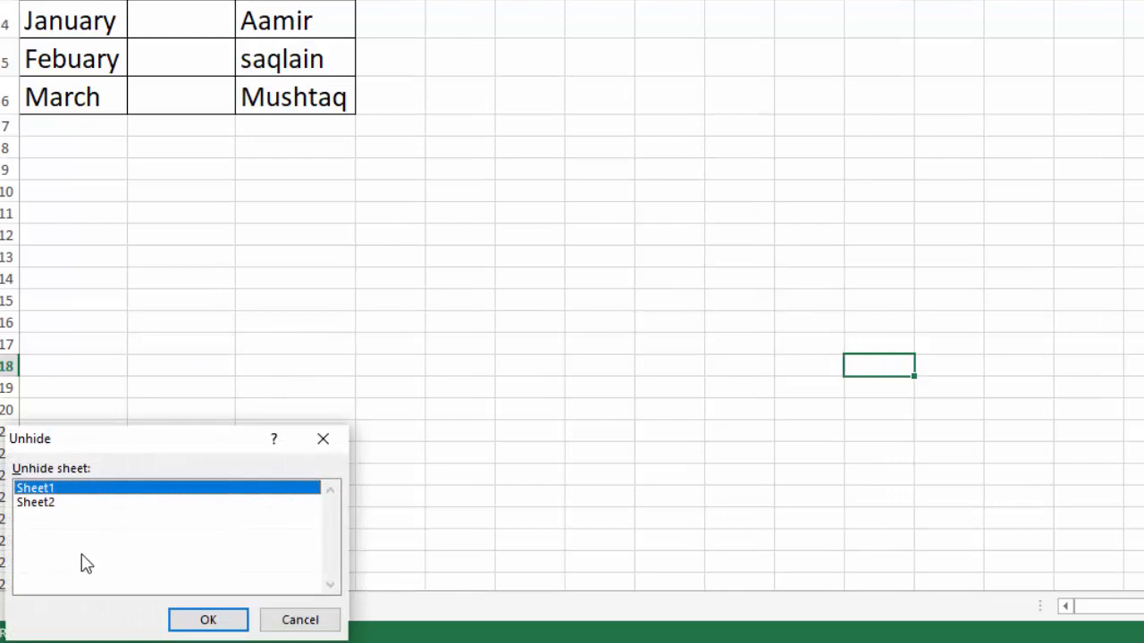
{"action": "left_click", "coordinate": [224, 617]}
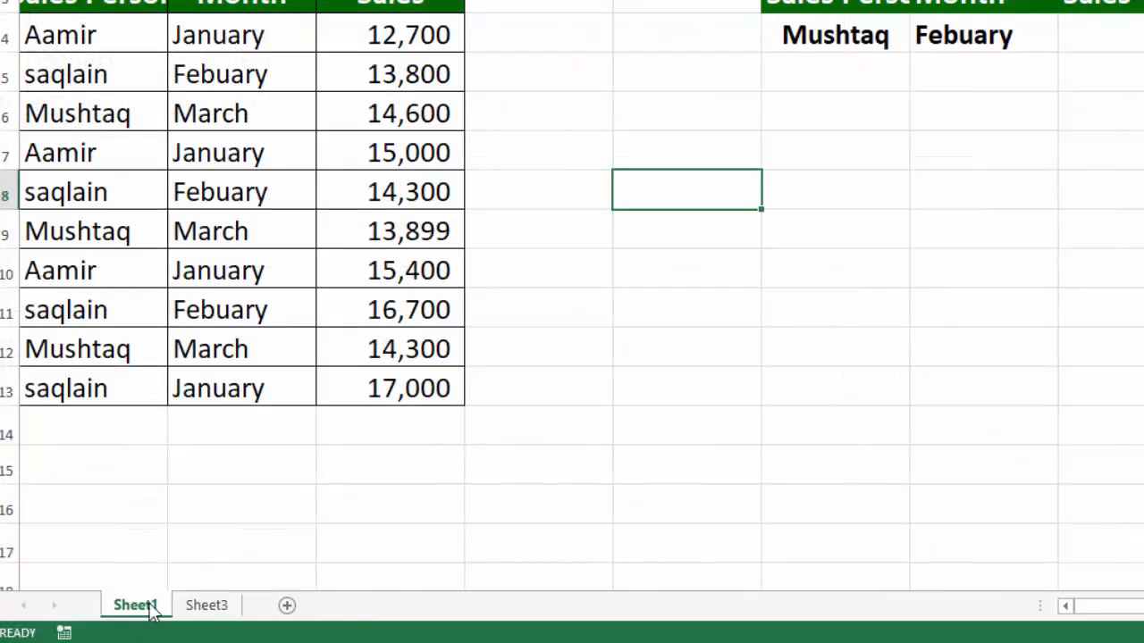
{"action": "right_click", "coordinate": [149, 610]}
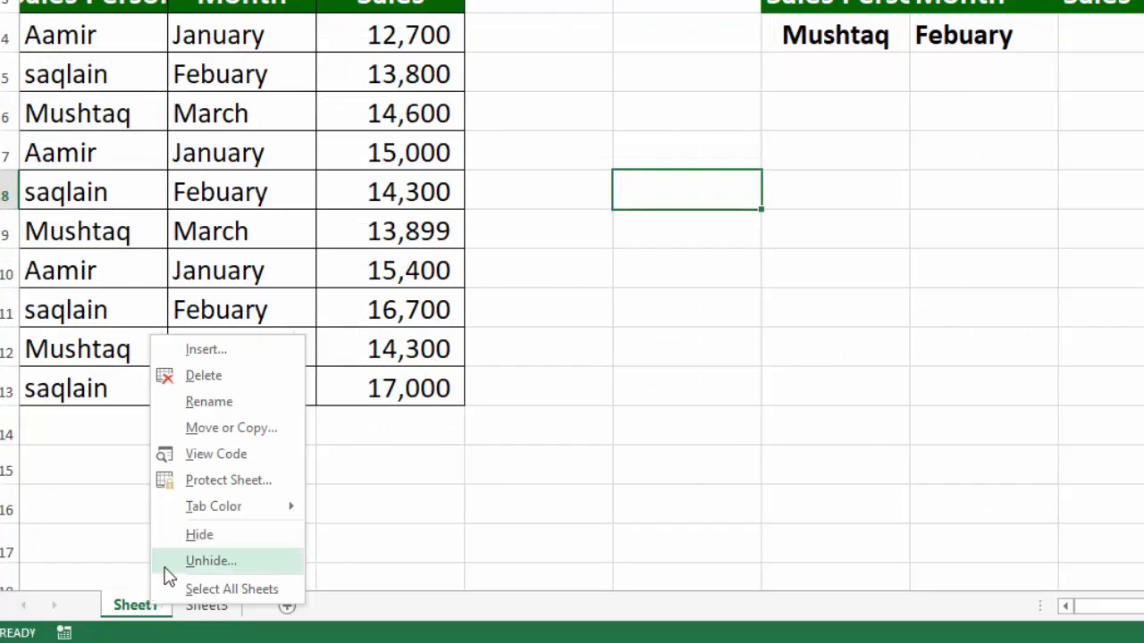
{"action": "left_click", "coordinate": [166, 569]}
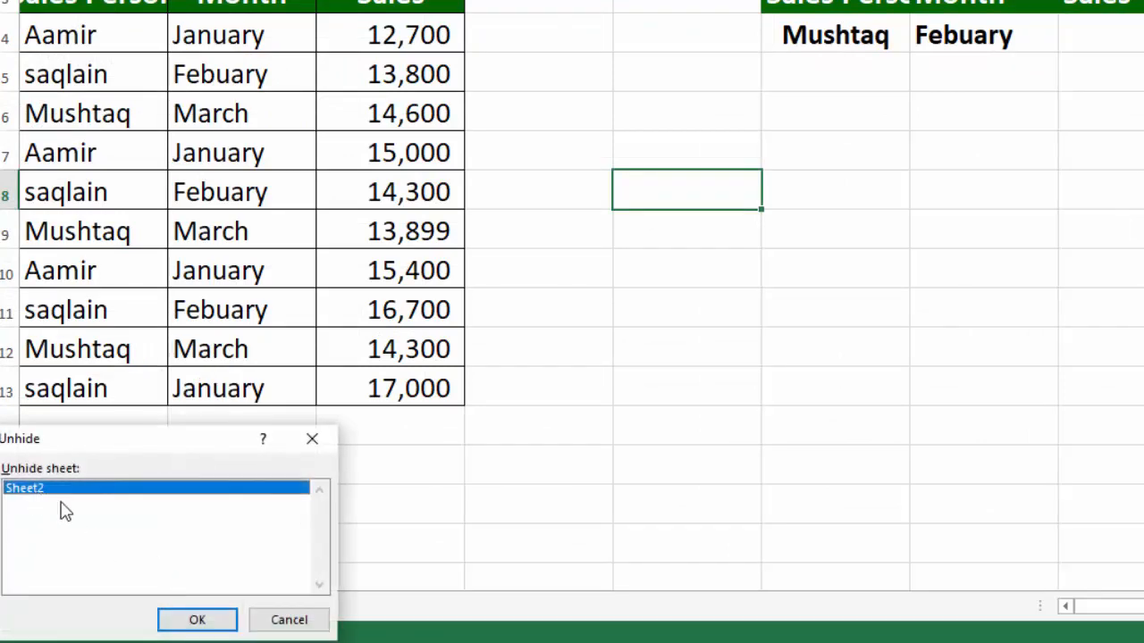
{"action": "left_click", "coordinate": [193, 622]}
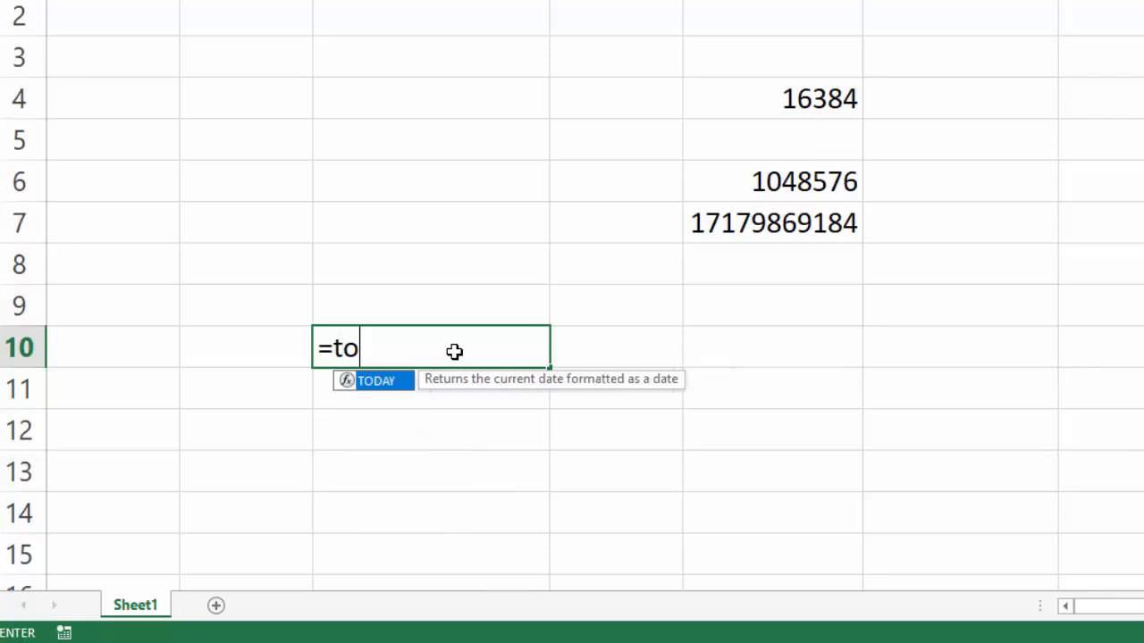
Enter the current date in cell C10 with =TODAY() and clear the cell again.
{"action": "type", "text": "day("}
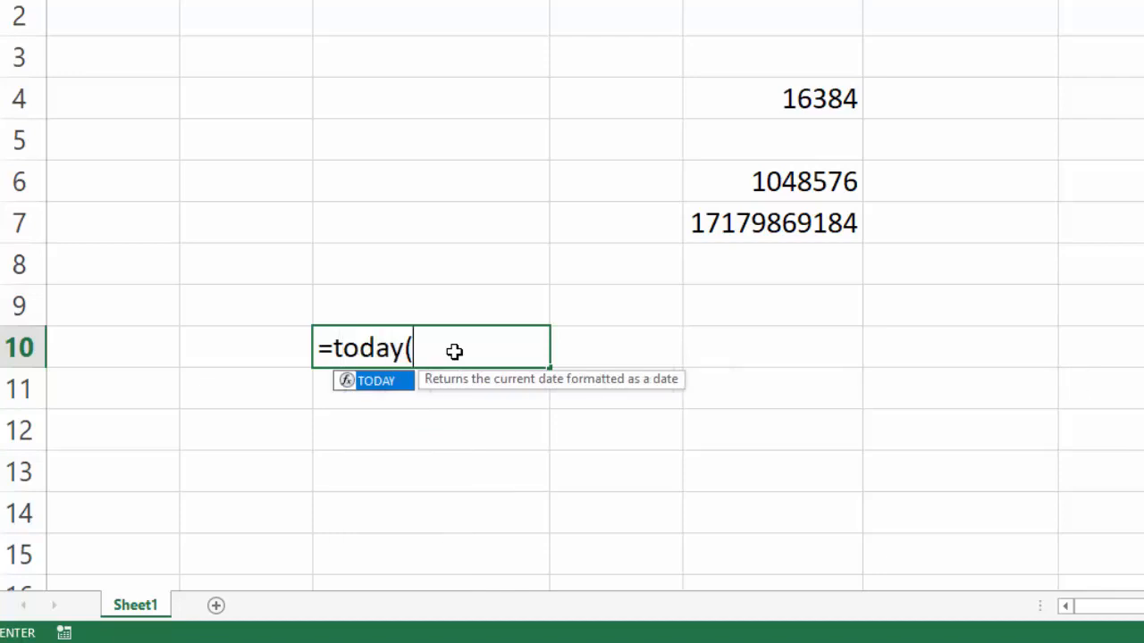
{"action": "type", "text": ")"}
{"action": "key", "text": "Return"}
{"action": "key", "text": "Up"}
{"action": "key", "text": "BackSpace"}
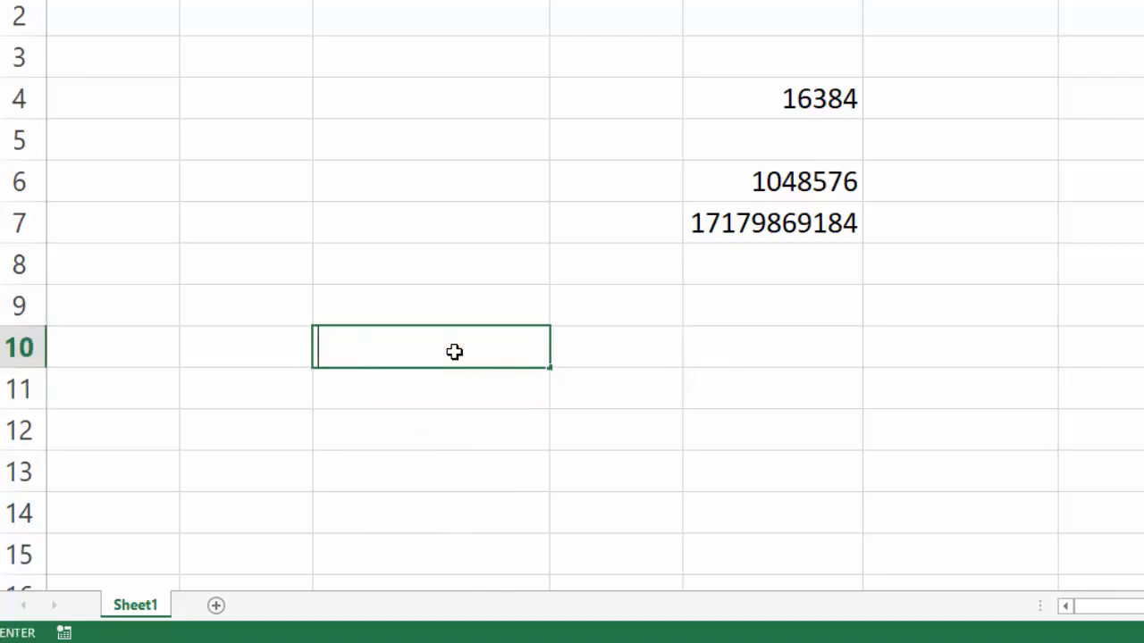
Enter the current date and time in cell C11 with the formula =NOW().
{"action": "left_click", "coordinate": [453, 384]}
{"action": "type", "text": "=n"}
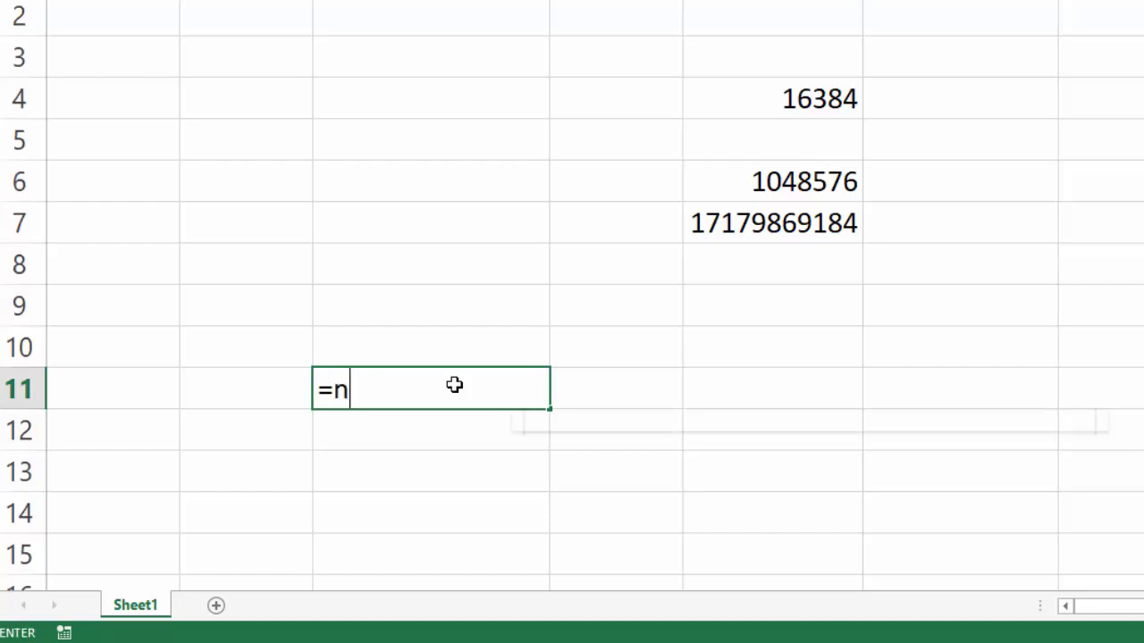
{"action": "type", "text": "ow()"}
{"action": "left_click", "coordinate": [453, 385]}
{"action": "key", "text": "Return"}
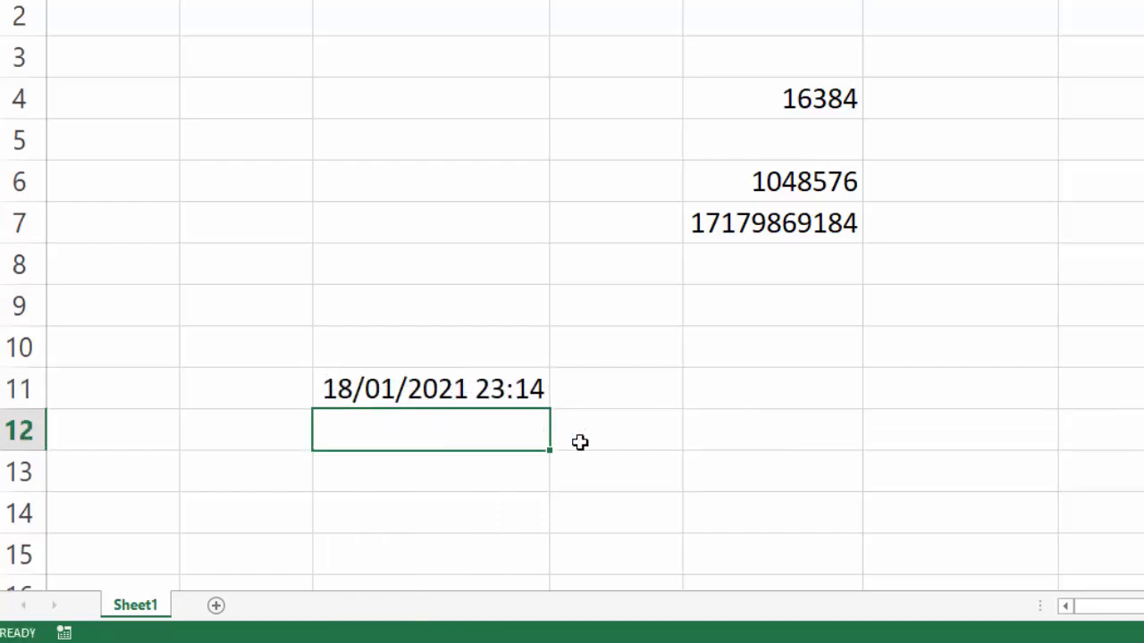